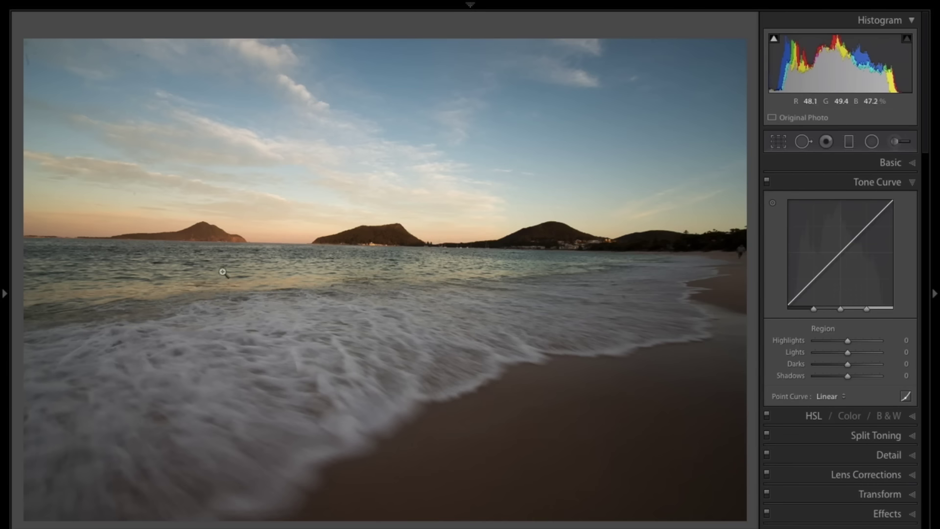
- Show the left panel, collapse the 3C LR Workflow presets folder, then hide the panel again
left_click(6, 293)
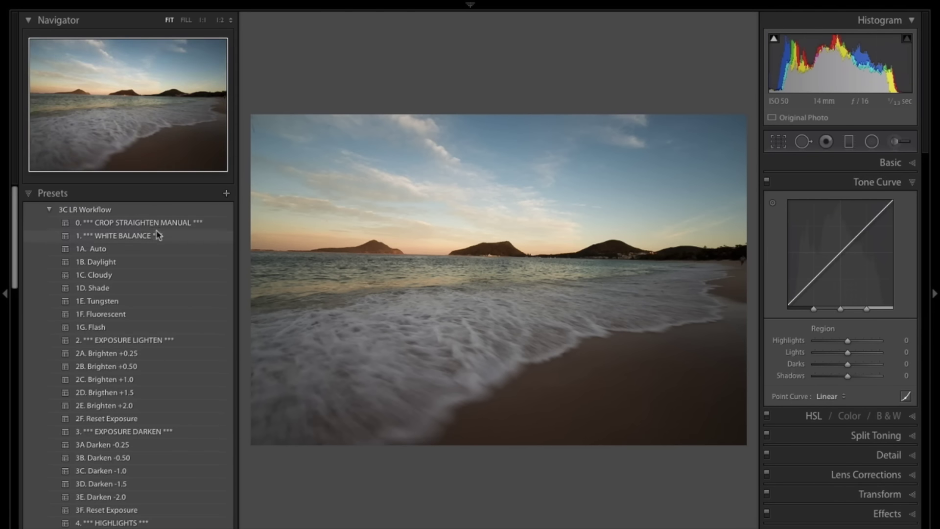
scroll(149, 258, "down", 15)
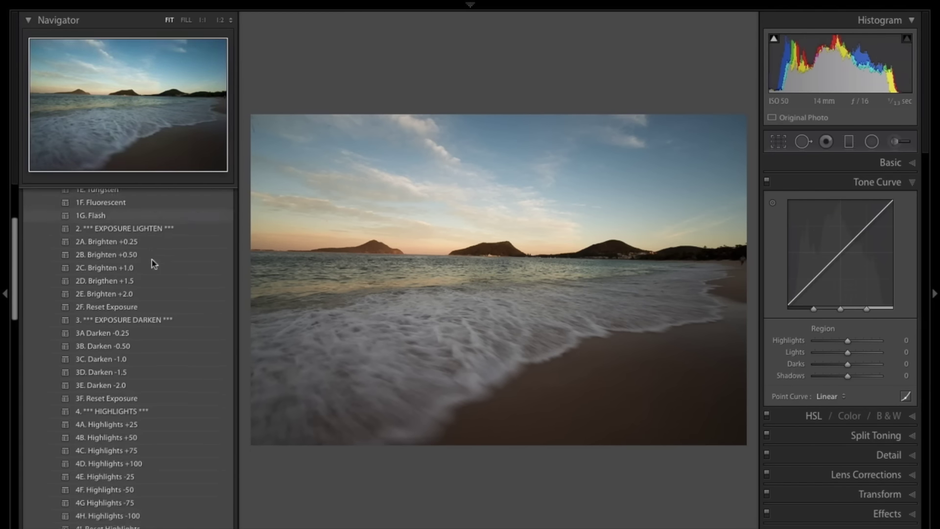
scroll(152, 267, "up", 20)
scroll(152, 270, "down", 2)
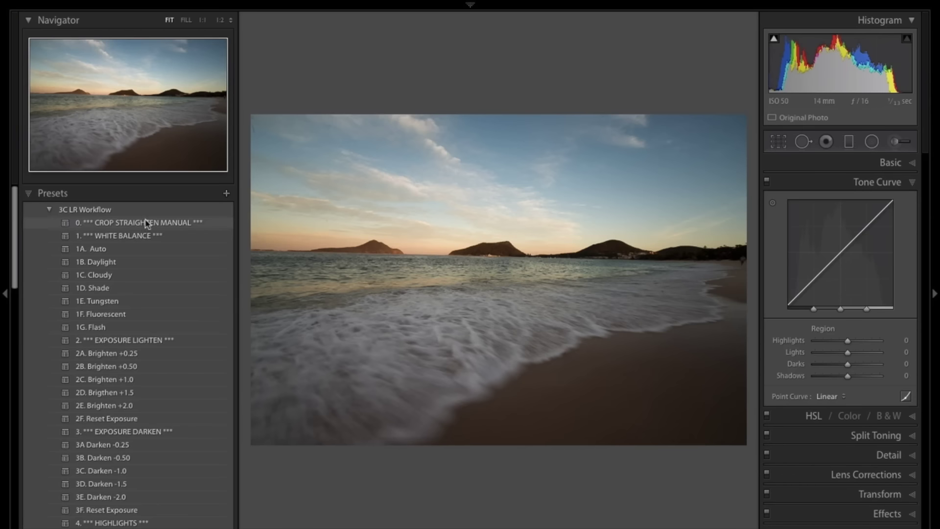
left_click(51, 210)
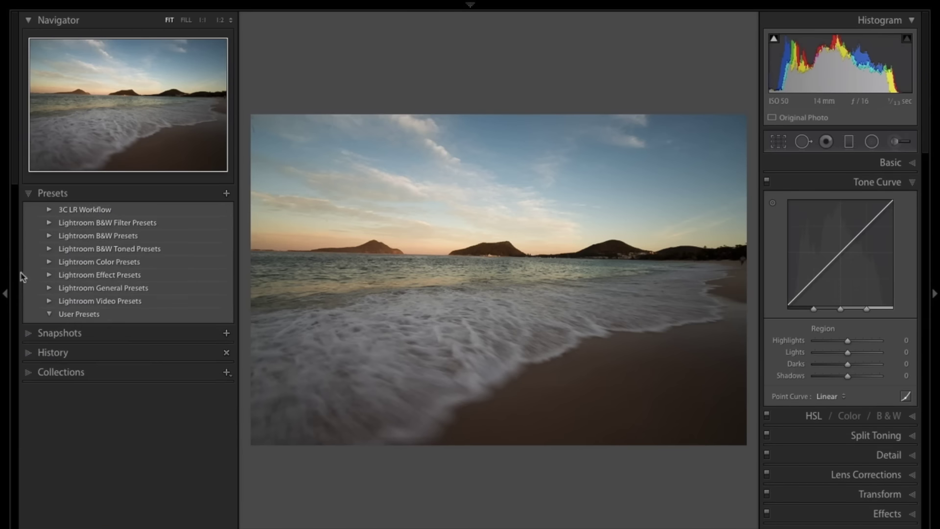
left_click(7, 295)
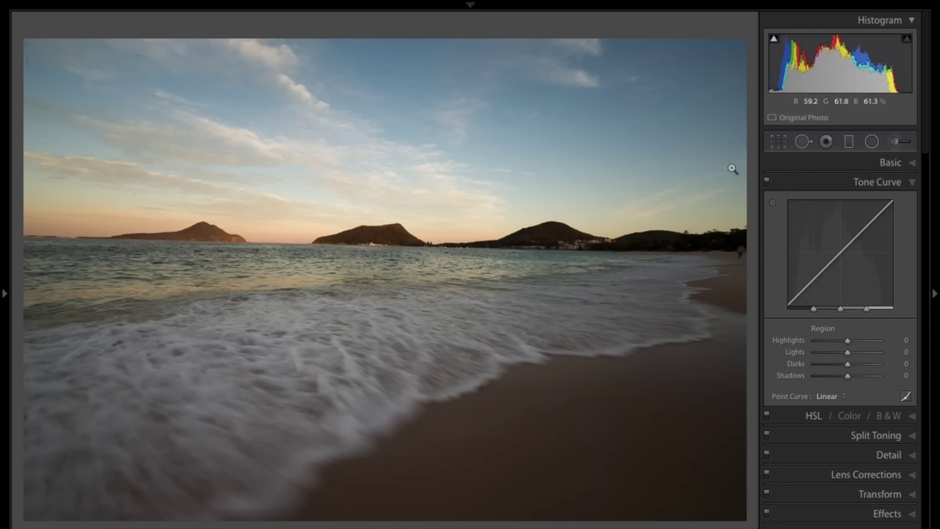
- Switch to the Crop & Straighten tool and collapse the Tone Curve panel
left_click(781, 148)
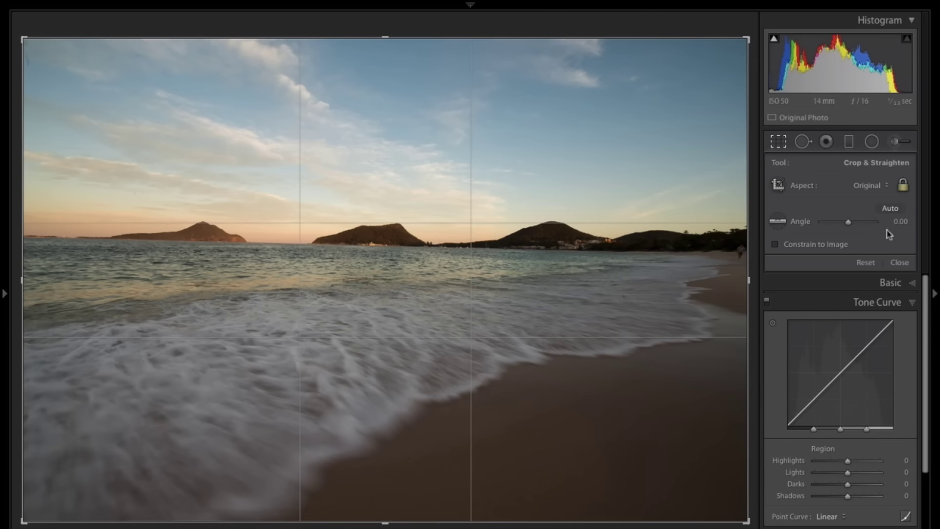
left_click(912, 305)
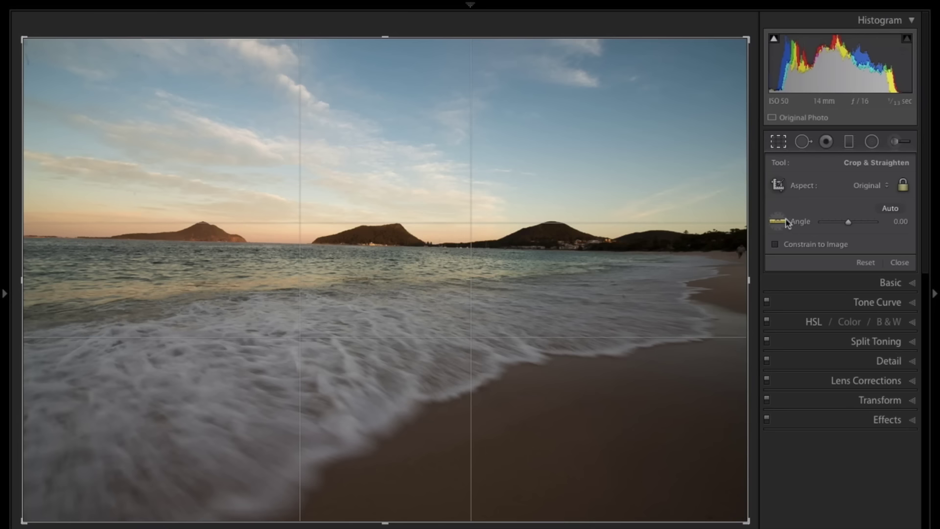
left_click(789, 219)
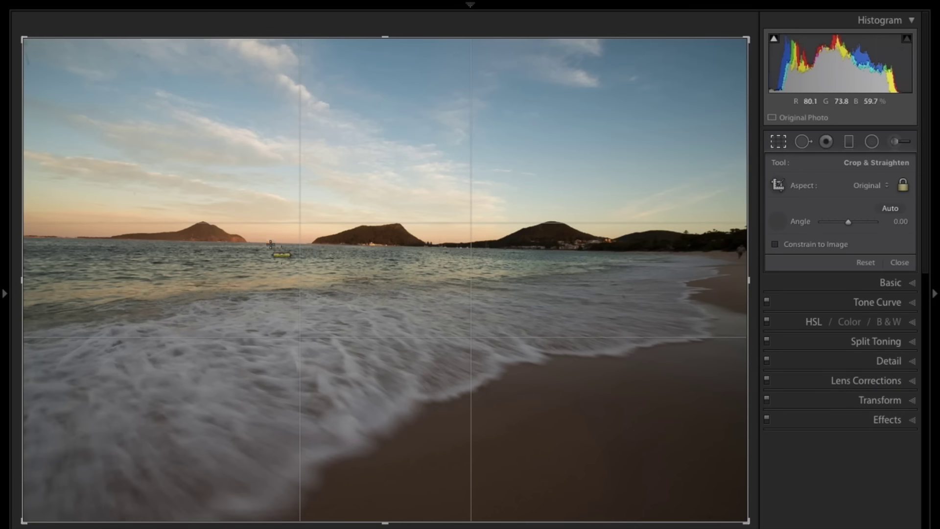
left_click_drag(252, 242, 454, 247)
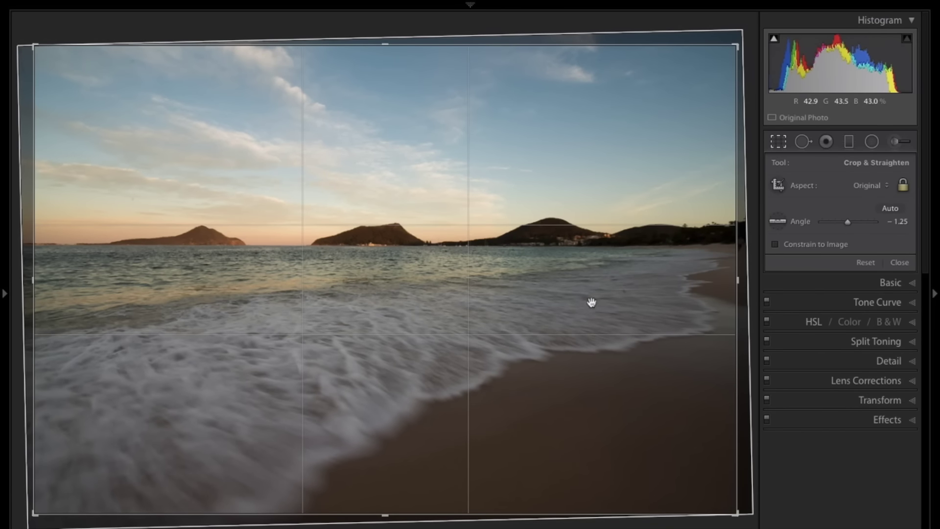
left_click(870, 263)
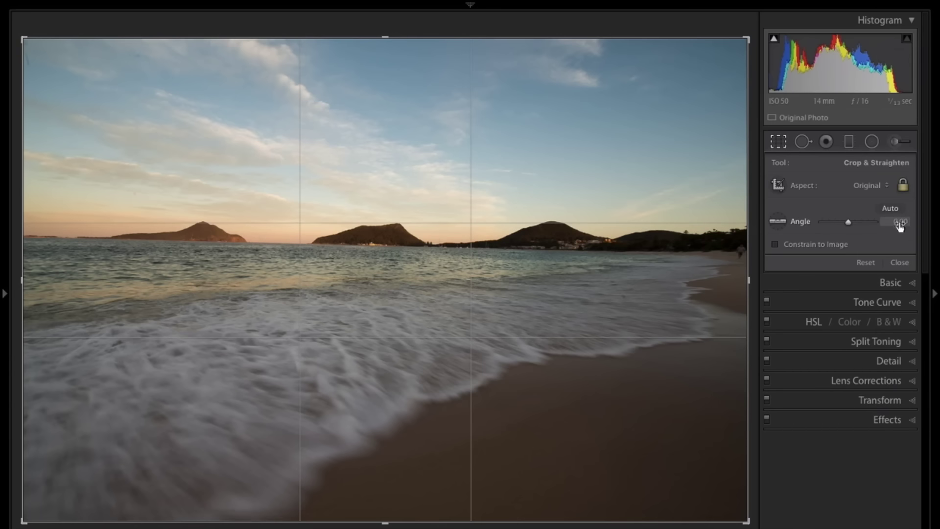
- Try straighten angles -0.75, -1.11 and -1.17, then fine-tune the angle to -1.21°
left_click_drag(902, 224, 902, 225)
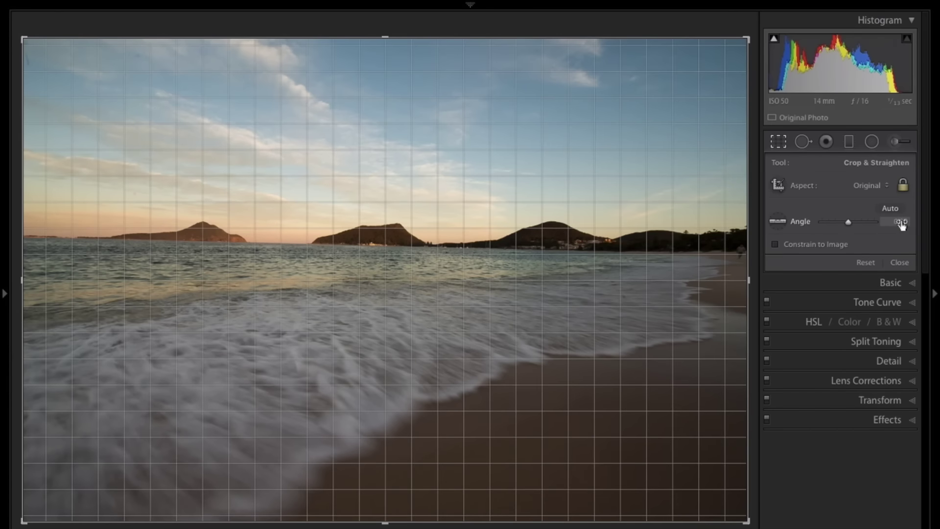
type("-0.75")
key("Return")
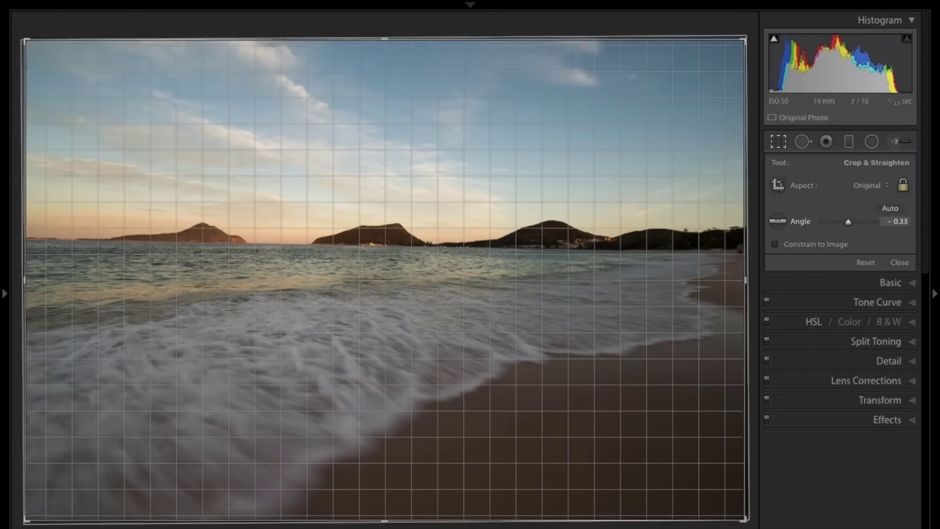
type("-1.11")
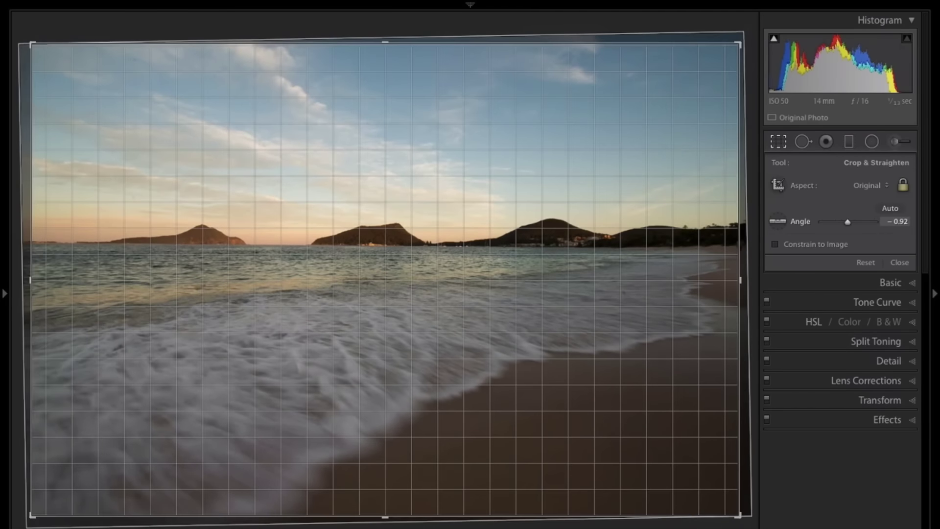
key("Return")
type("-1.17")
key("Return")
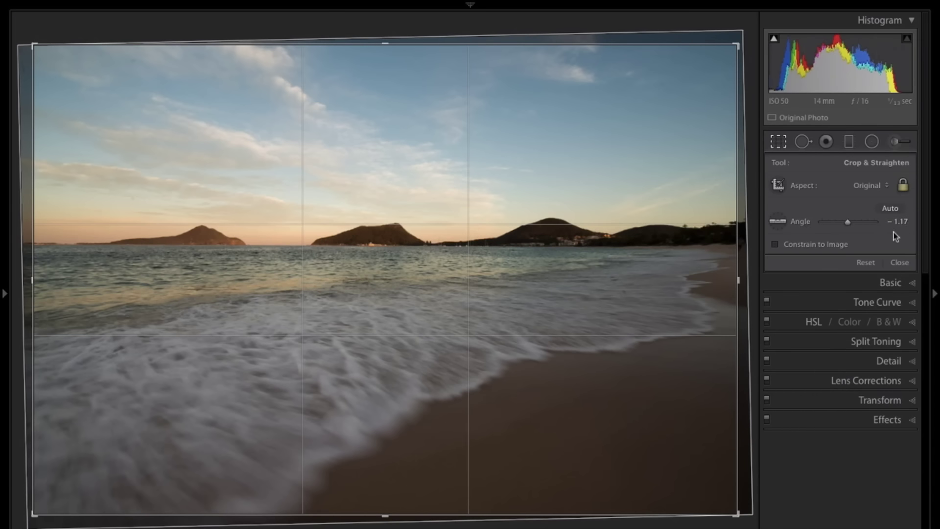
left_click_drag(847, 222, 896, 222)
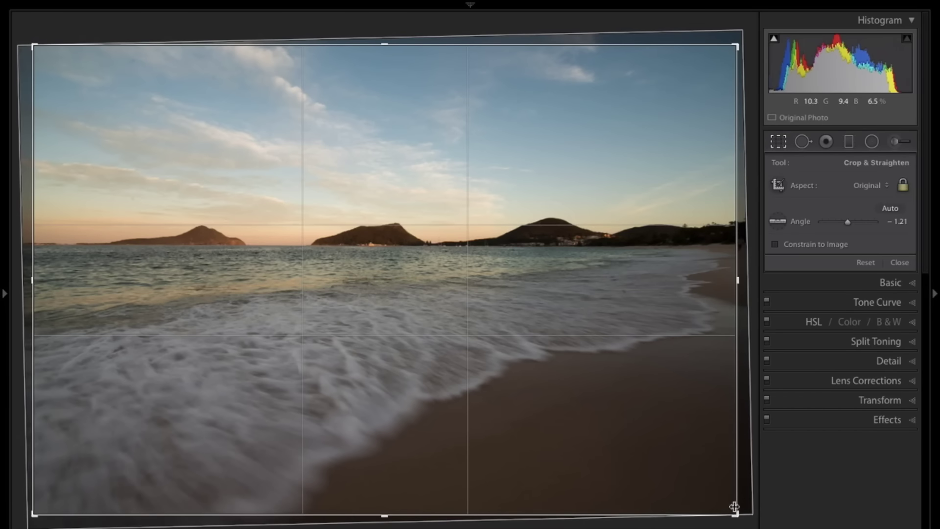
- Shrink the crop from the lower-right corner, then reset it and auto-straighten the horizon
left_click_drag(735, 507, 627, 524)
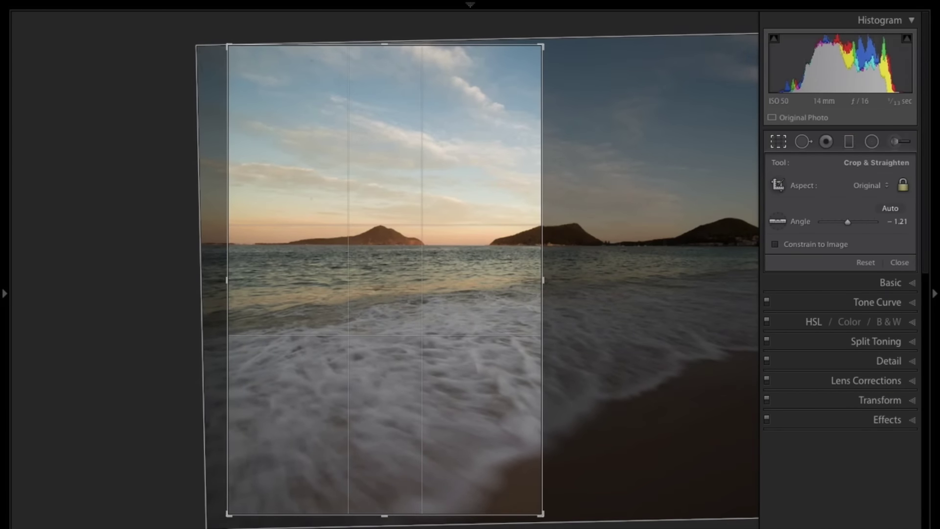
left_click(865, 263)
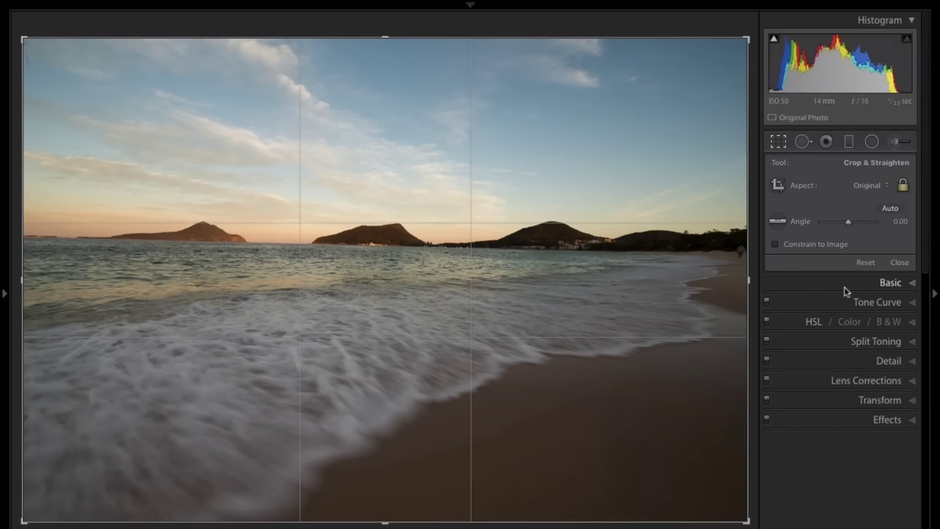
left_click(889, 209)
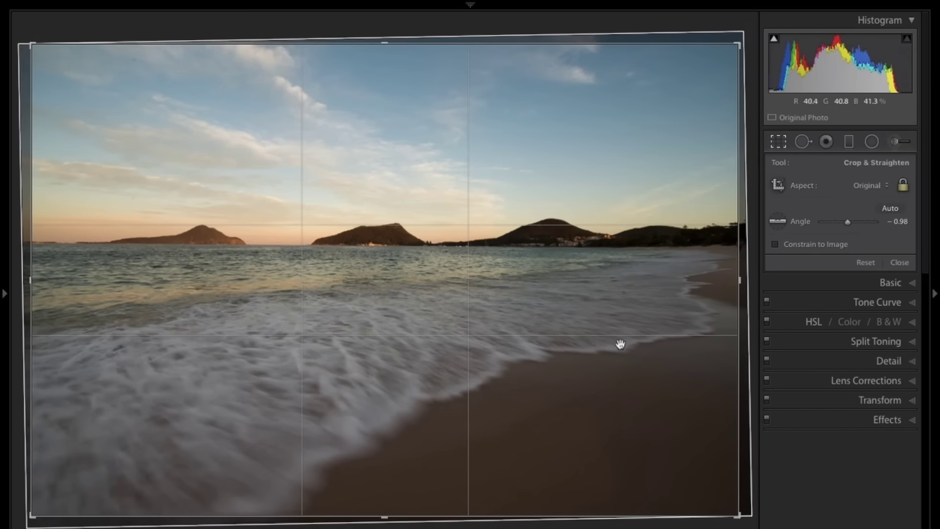
- Set the crop to portrait orientation and position the photo so the islands sit inside
key("x")
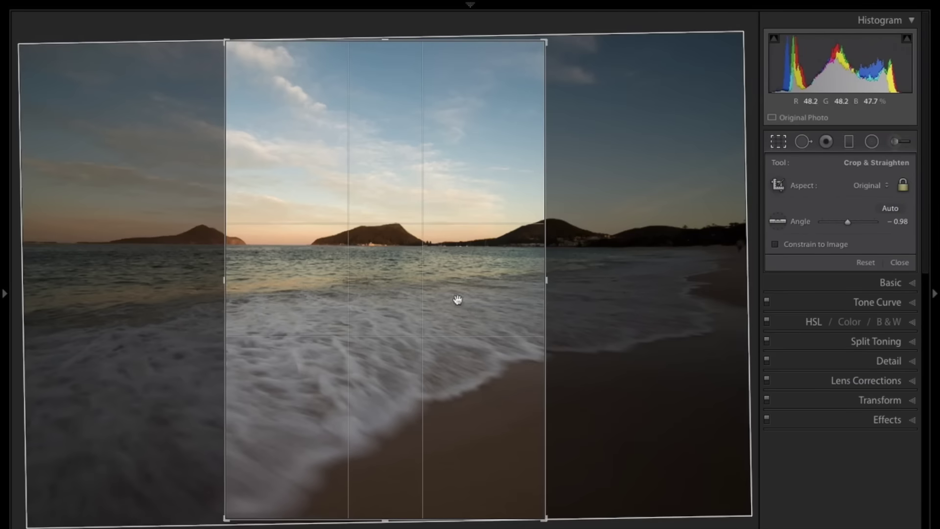
left_click_drag(458, 299, 571, 316)
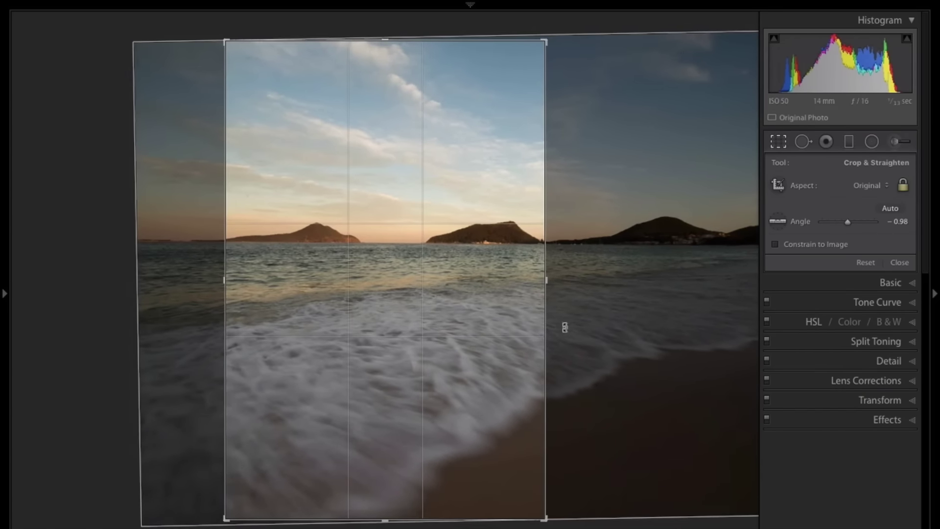
key("x")
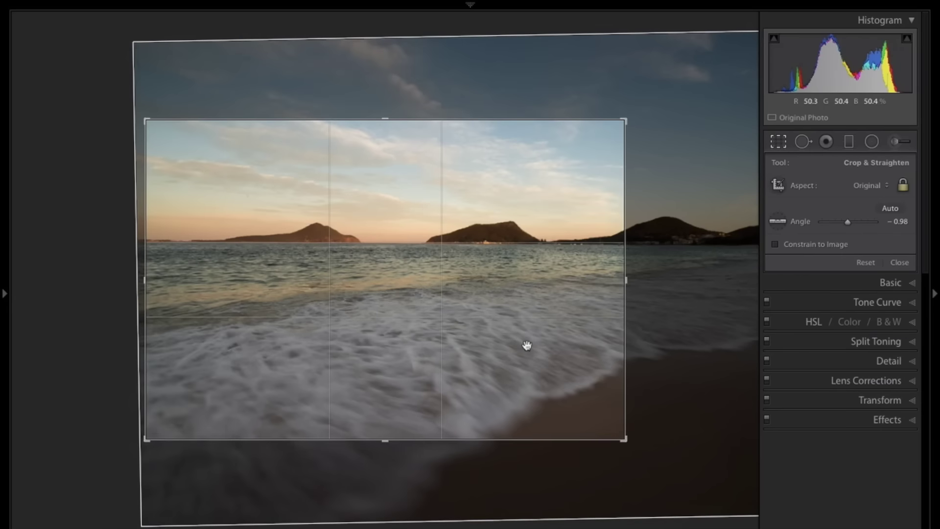
key("x")
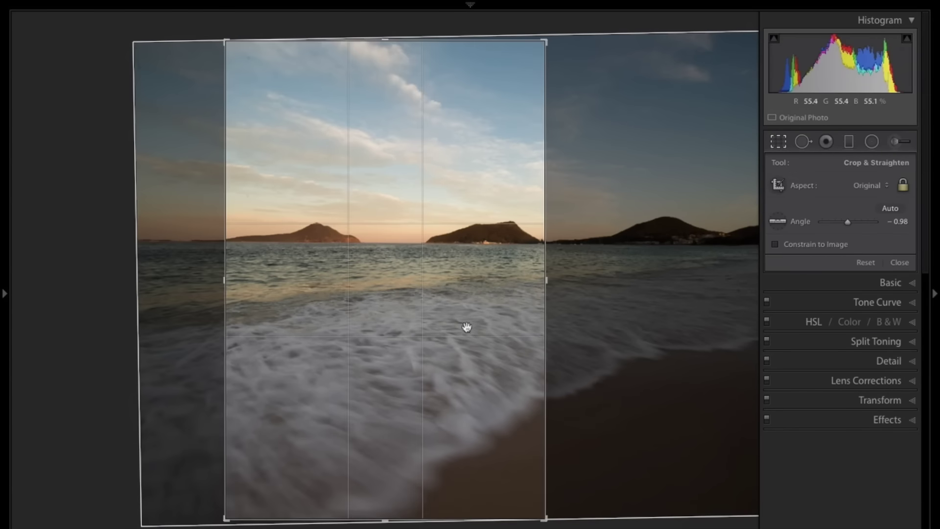
left_click_drag(466, 325, 451, 321)
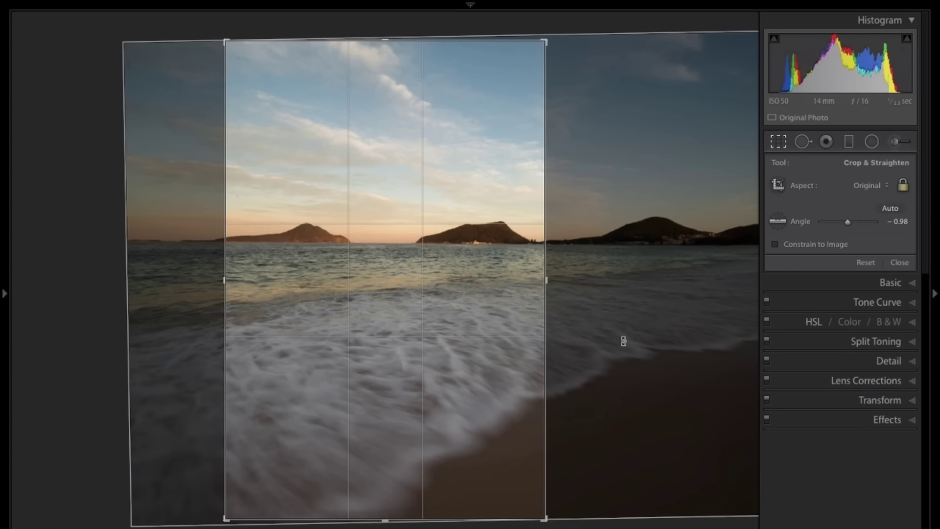
left_click(893, 264)
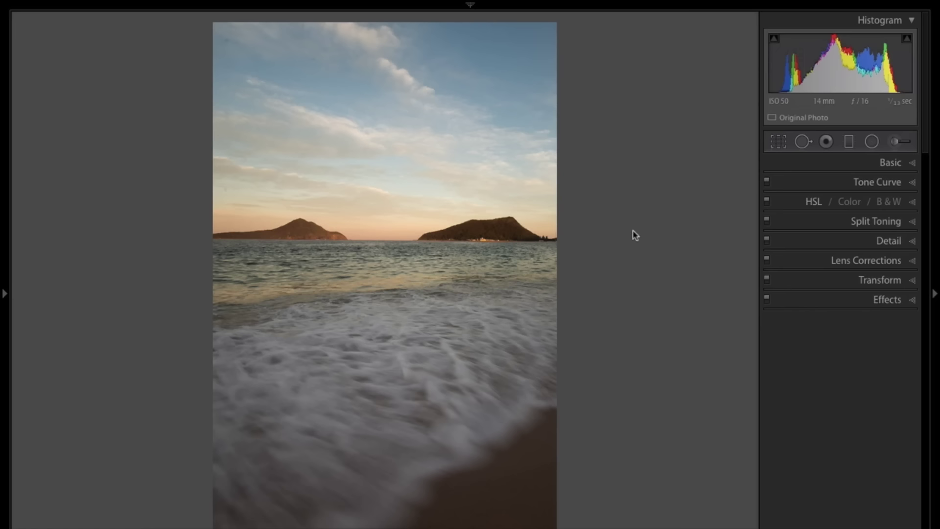
left_click(912, 164)
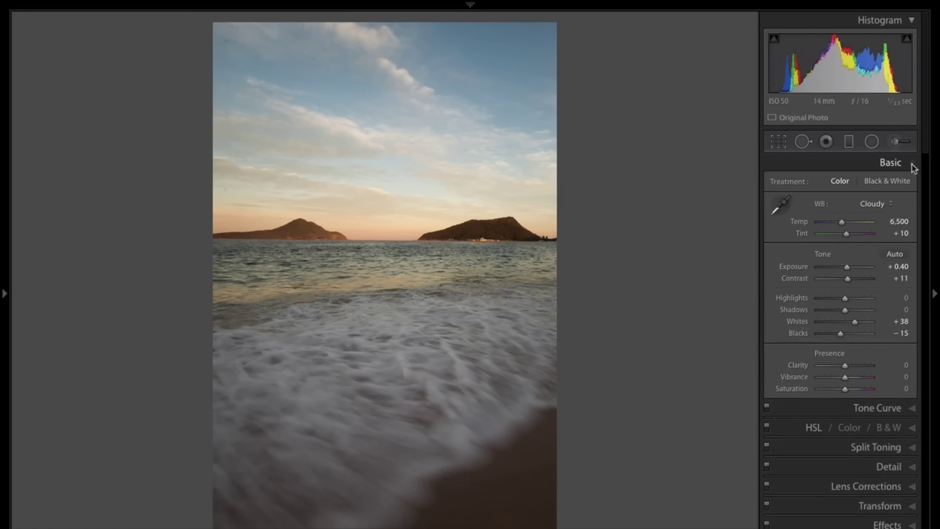
left_click(912, 164)
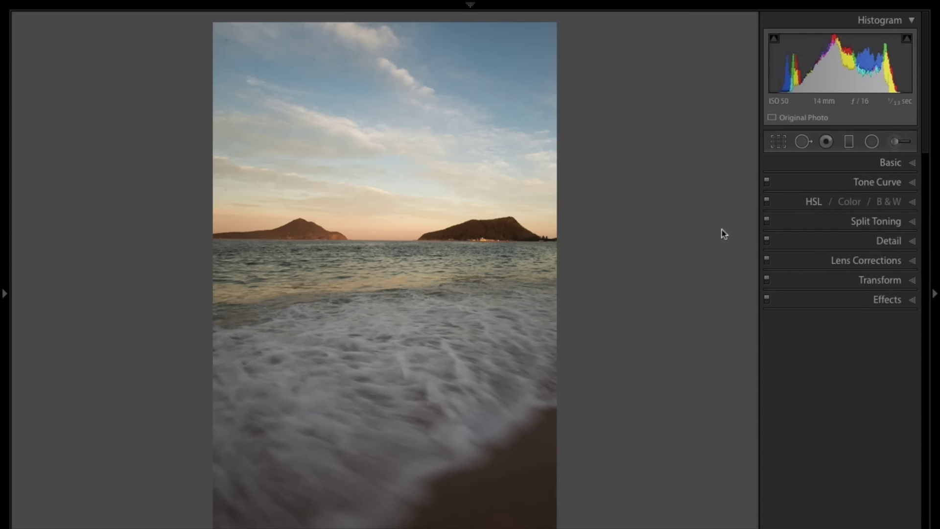
left_click(778, 142)
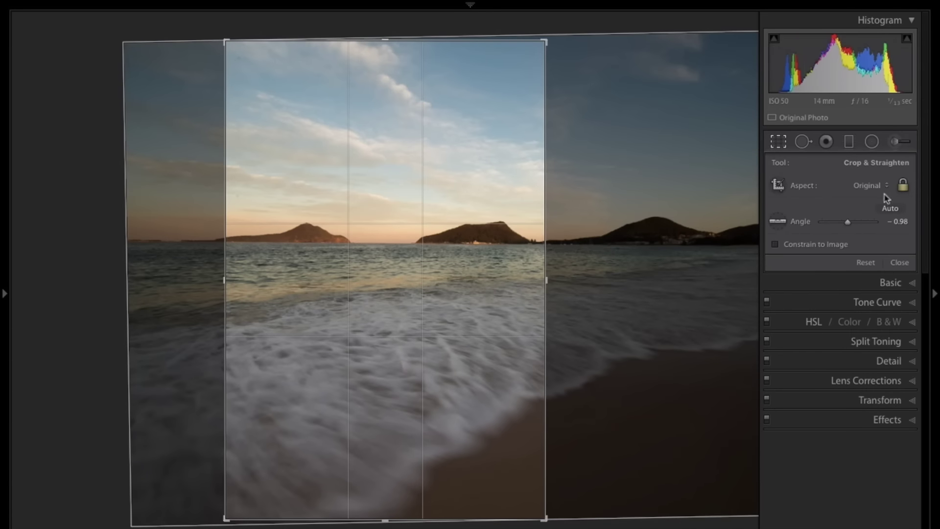
- Raise the straighten angle from -0.98 to -0.36, keeping the crop in portrait orientation
left_click(900, 223)
key("Up")
key("Up")
key("Up")
key("Up")
key("Up")
key("Up")
key("Up")
key("Up")
key("Up")
key("Up")
key("Up")
key("Up")
key("Up")
key("Up")
key("Up")
key("Up")
key("Up")
key("Up")
key("Up")
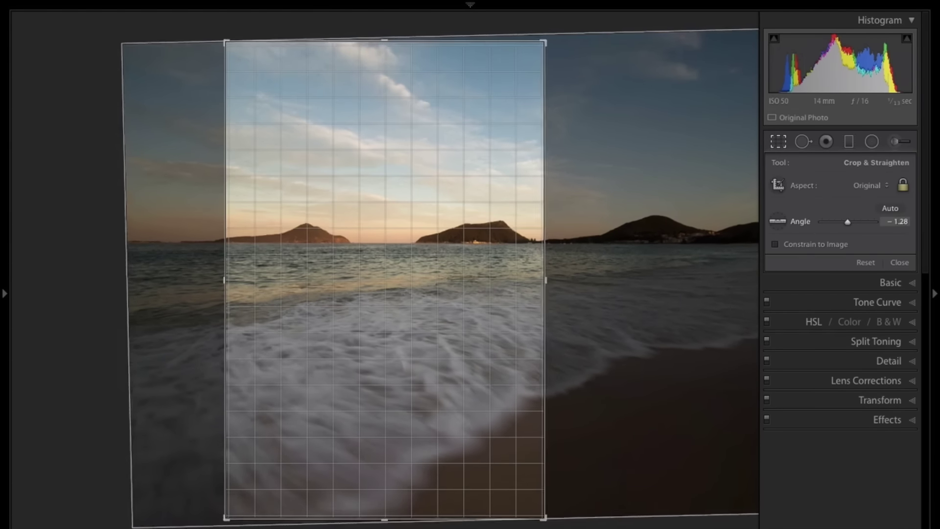
key("Up")
key("Up")
key("Up")
key("Up")
key("Up")
key("Up")
key("Up")
key("Up")
key("Up")
key("Up")
key("Up")
key("Up")
key("Up")
key("Up")
key("Up")
key("Up")
key("Up")
key("Up")
key("Up")
key("Up")
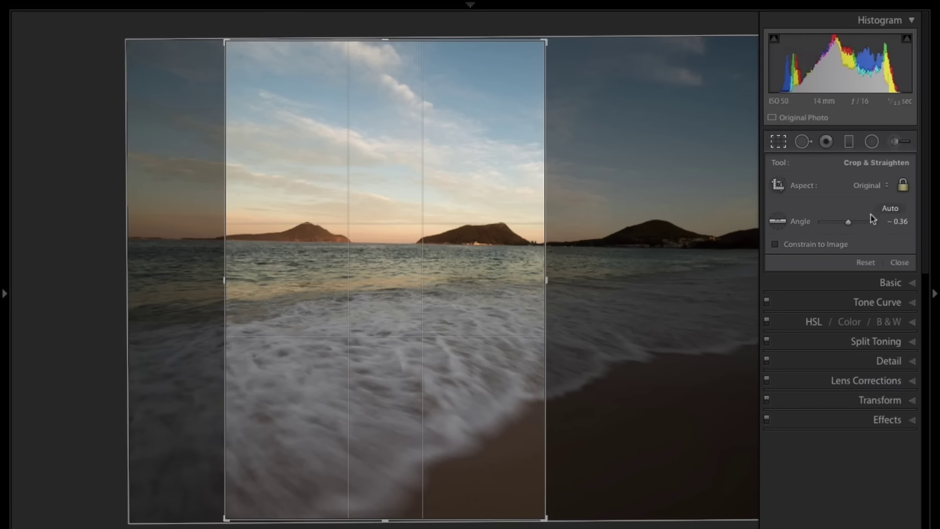
key("x")
key("x")
key("x")
key("x")
- Show the left panel, expand and browse the 3C LR Workflow presets, then collapse that folder
left_click(4, 293)
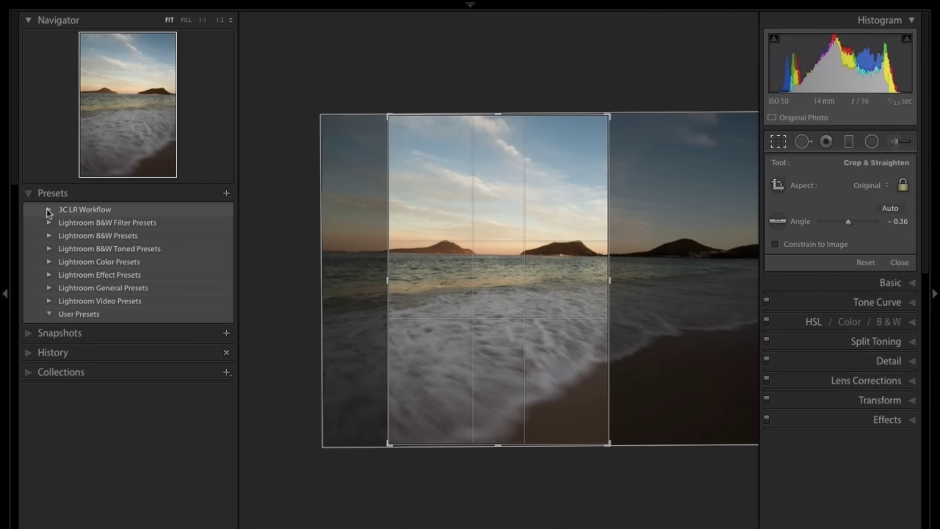
left_click(48, 211)
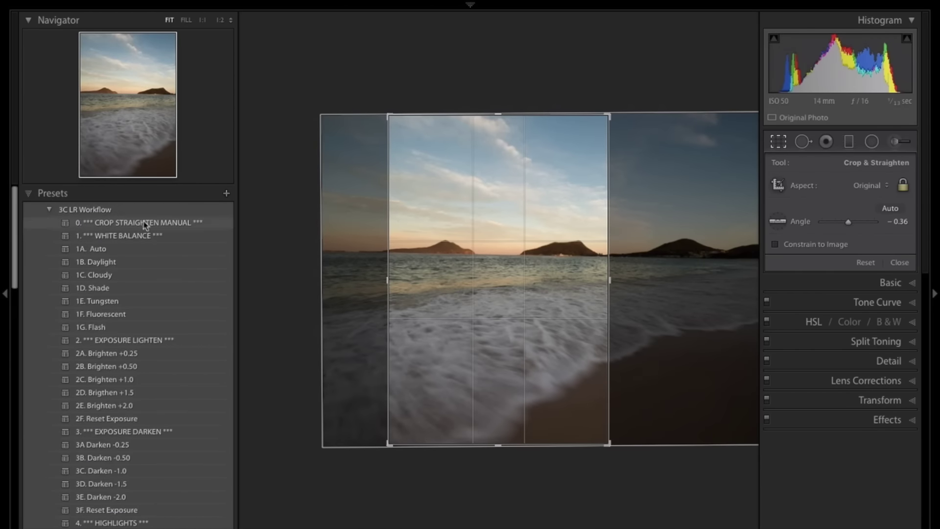
scroll(138, 323, "down", 3)
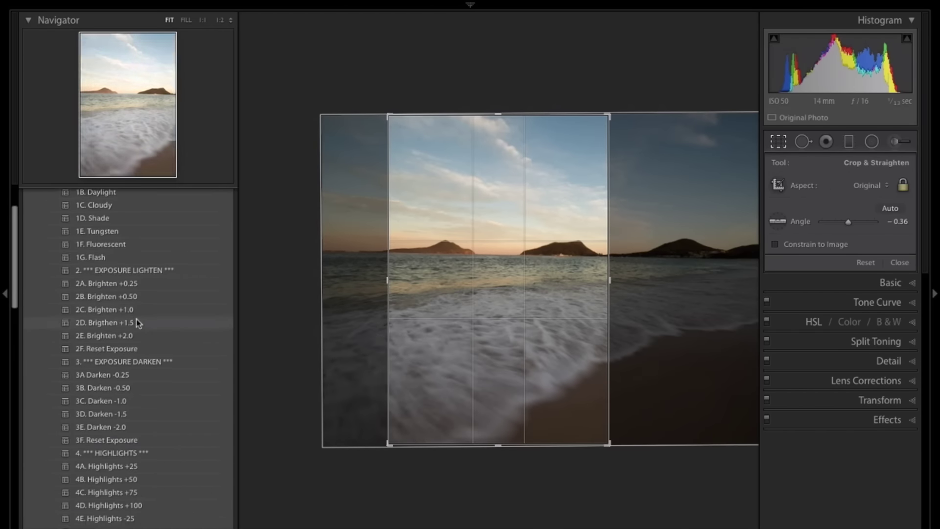
scroll(137, 316, "down", 10)
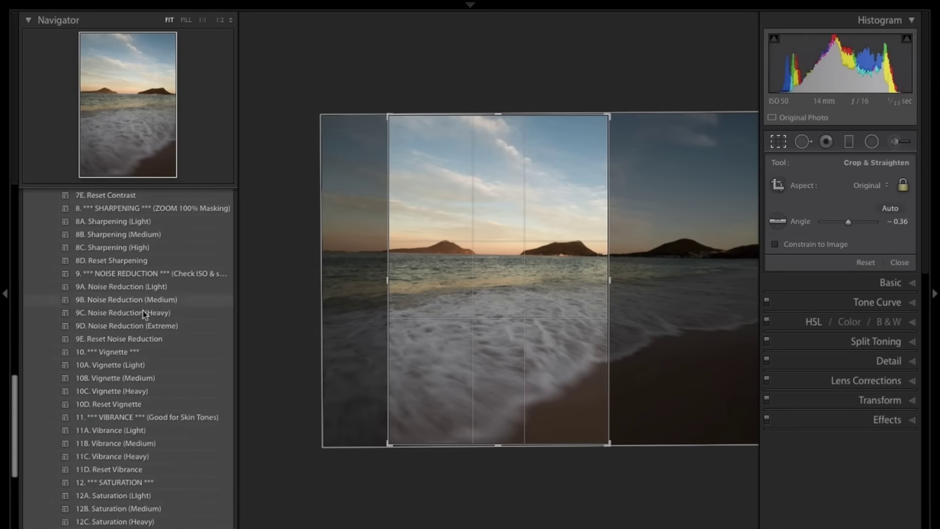
scroll(143, 311, "down", 10)
scroll(145, 312, "up", 14)
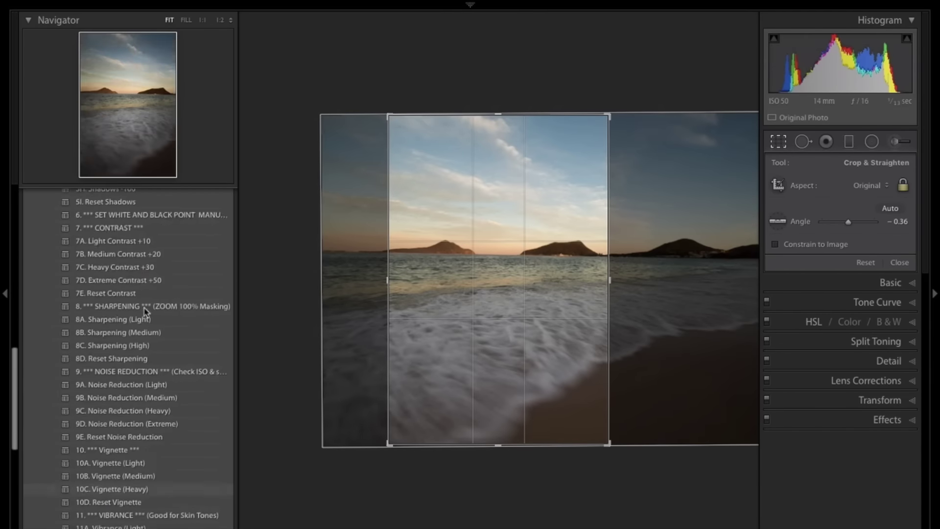
scroll(144, 311, "up", 15)
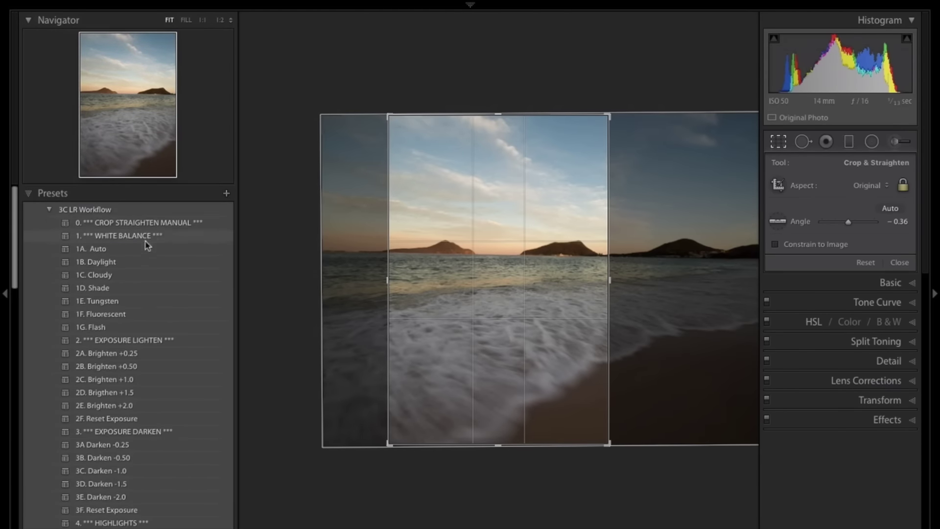
scroll(125, 385, "down", 3)
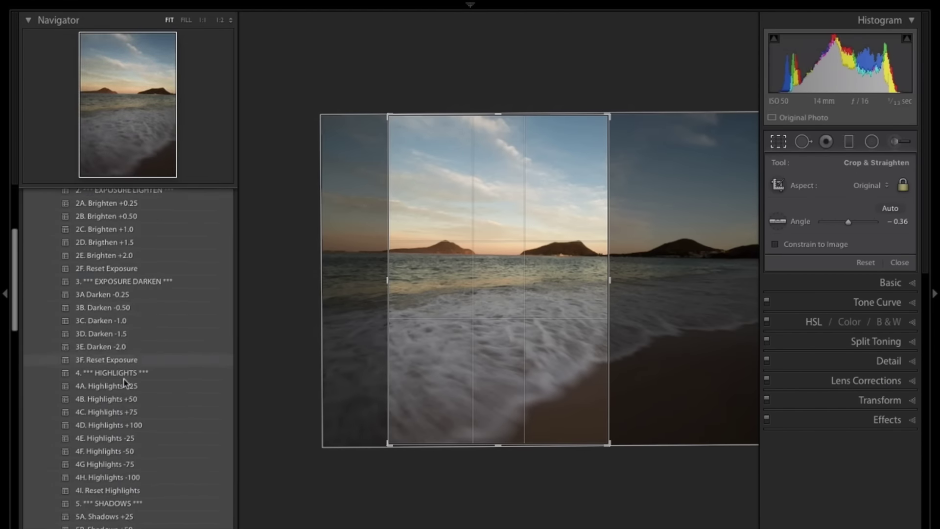
scroll(126, 382, "down", 10)
scroll(125, 382, "up", 14)
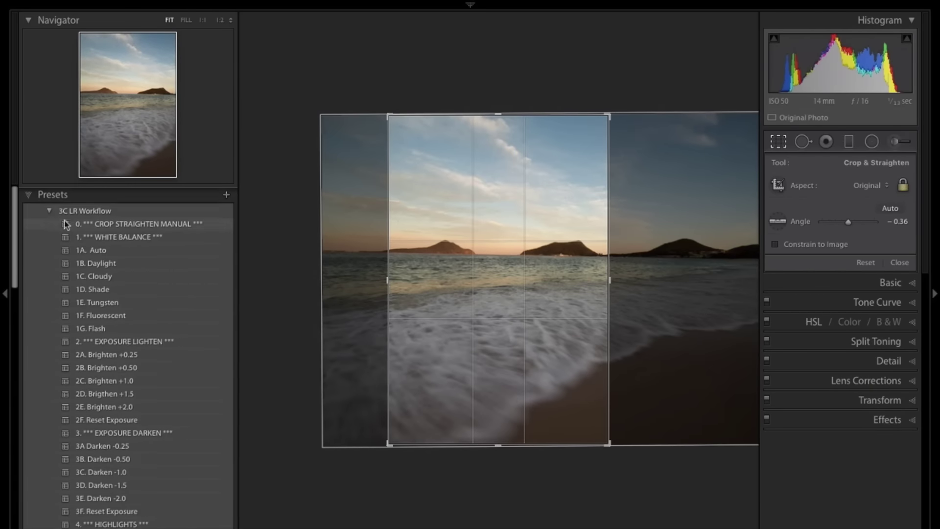
left_click(49, 210)
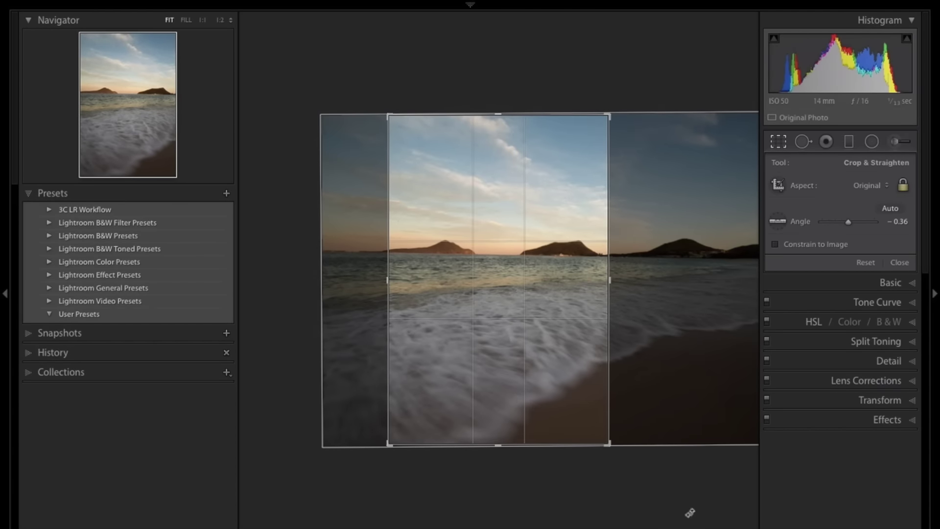
- Commit the -0.36° portrait crop and close the Crop & Straighten tool
key("Return")
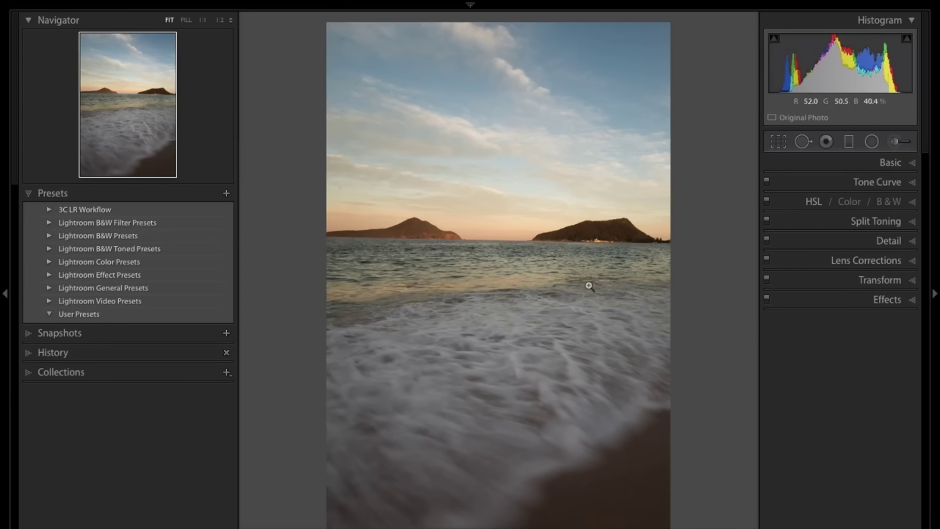